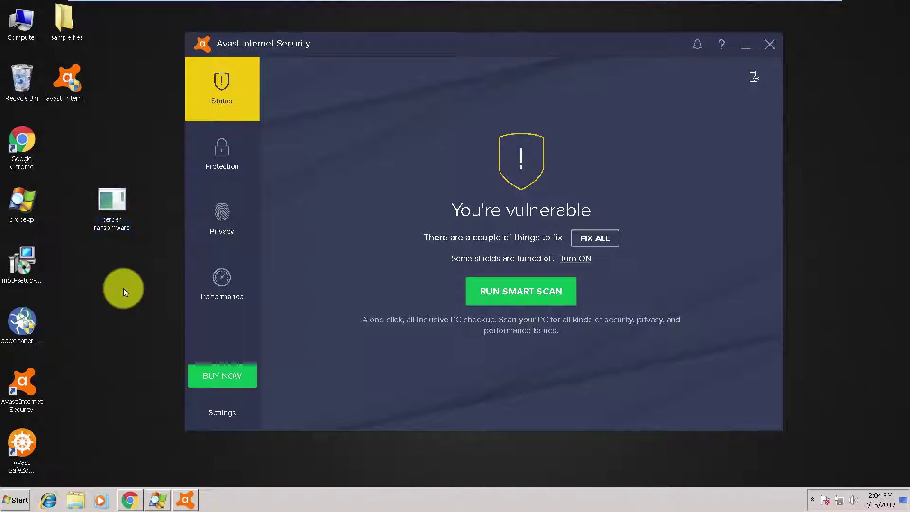
Show in Avast which protection shields are on or off
drag(143, 149, 94, 226)
click(132, 314)
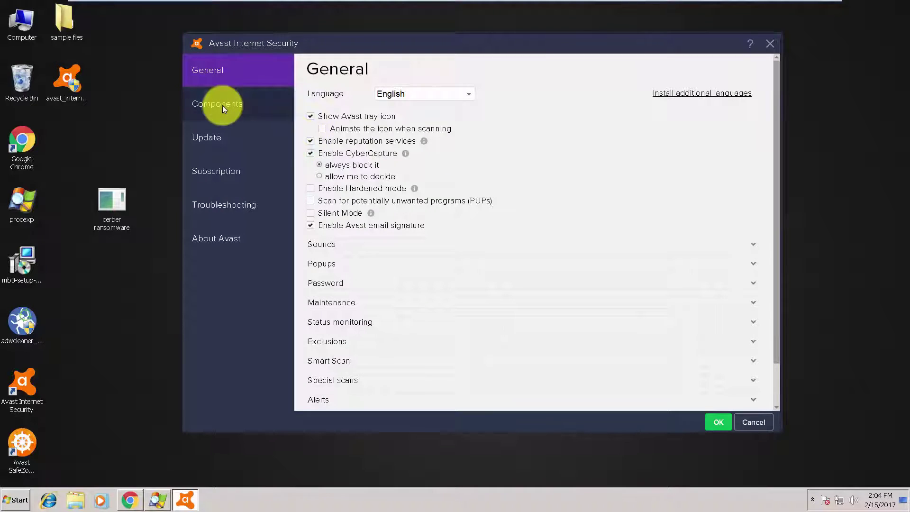
click(223, 105)
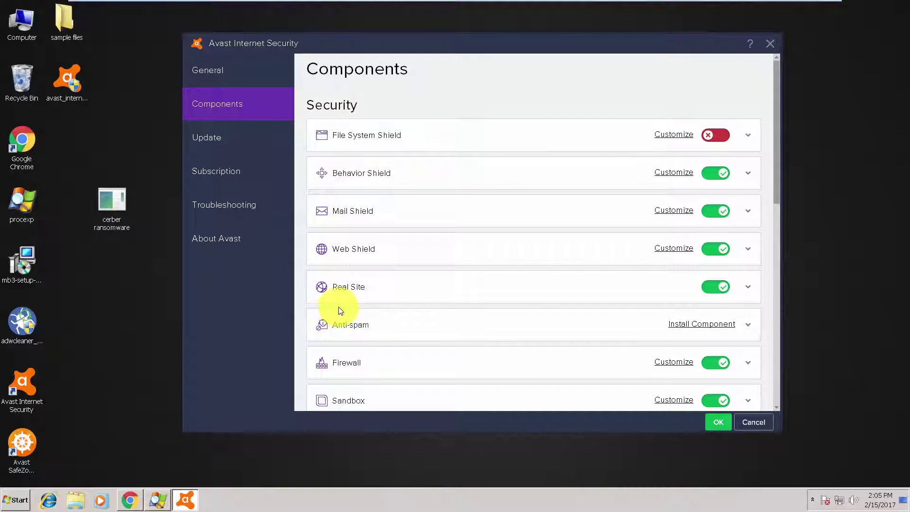
double_click(109, 200)
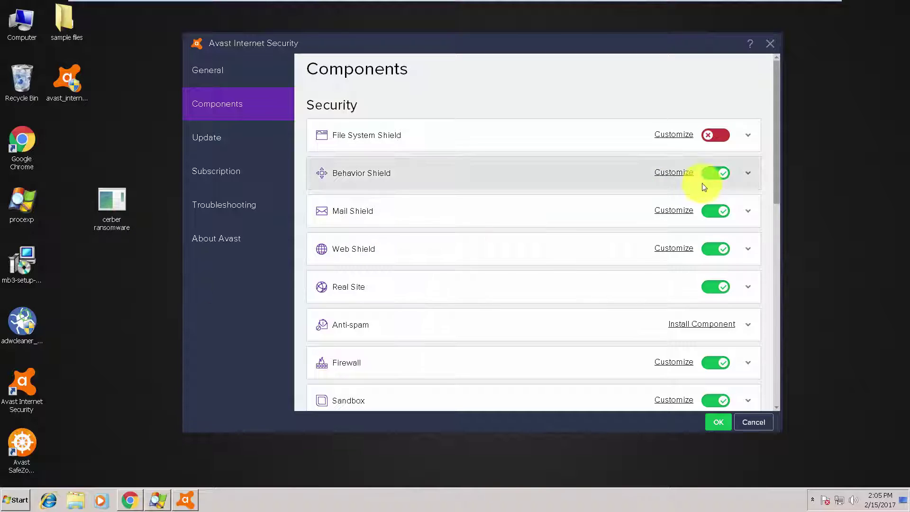
drag(776, 148, 787, 95)
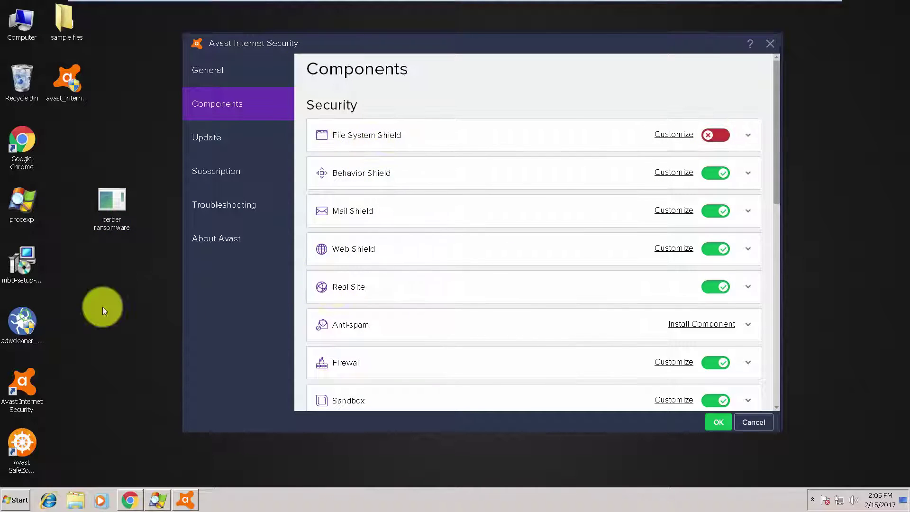
Check the virus definitions update status, then close settings and return to the status screen
click(207, 135)
click(216, 107)
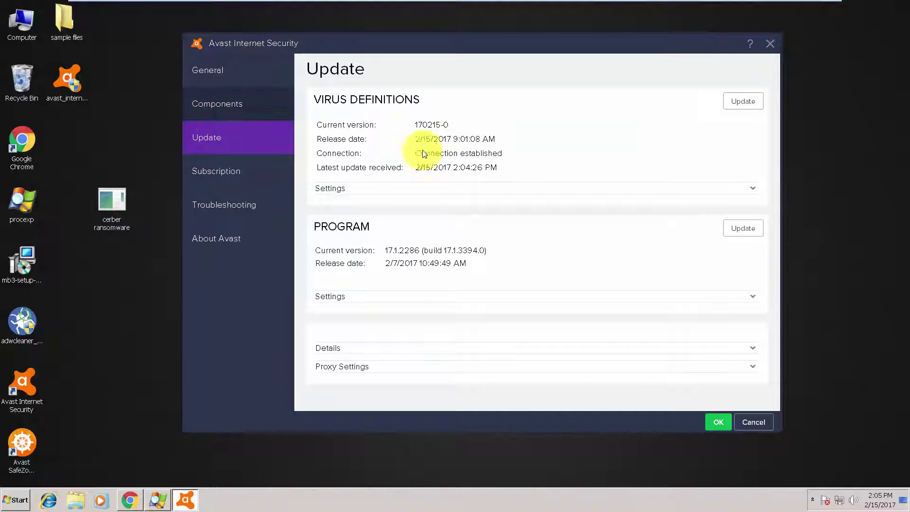
click(769, 43)
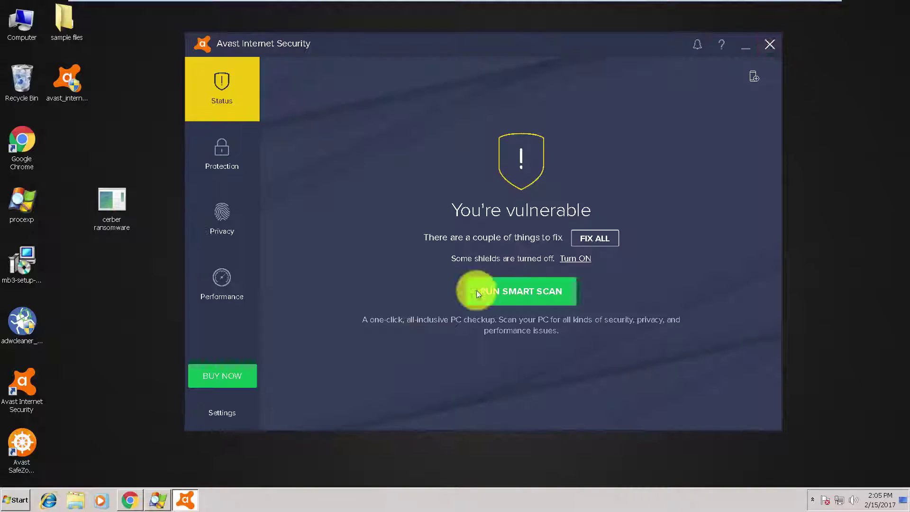
Bring up the sample's VirusTotal report and highlight the 35 engines detecting it
click(129, 501)
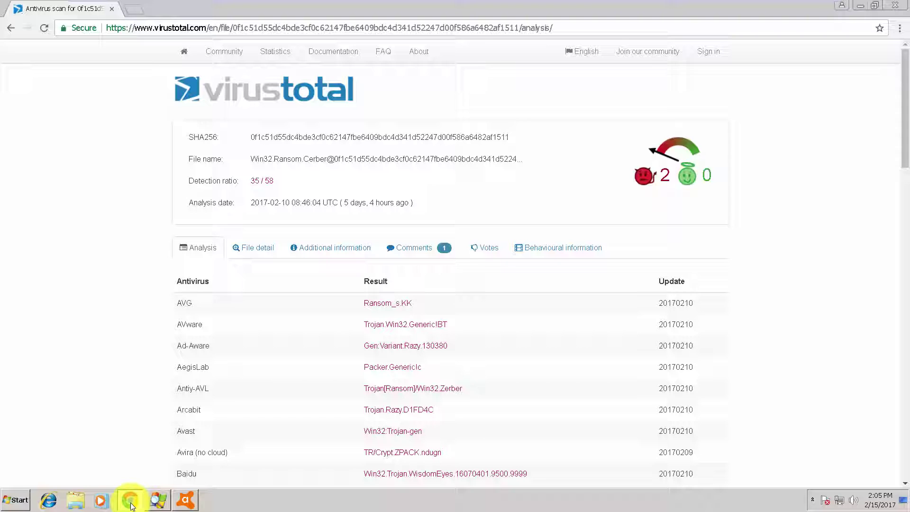
scroll(117, 286, down, 1)
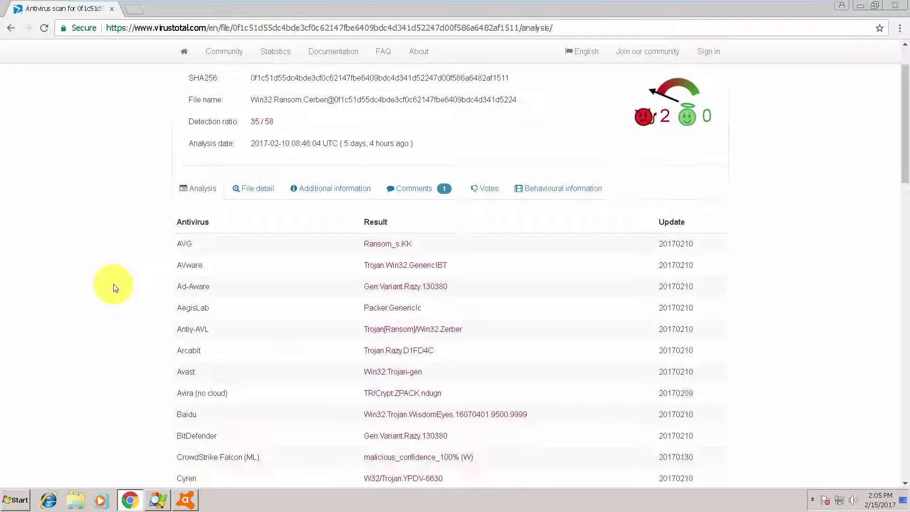
scroll(117, 286, up, 1)
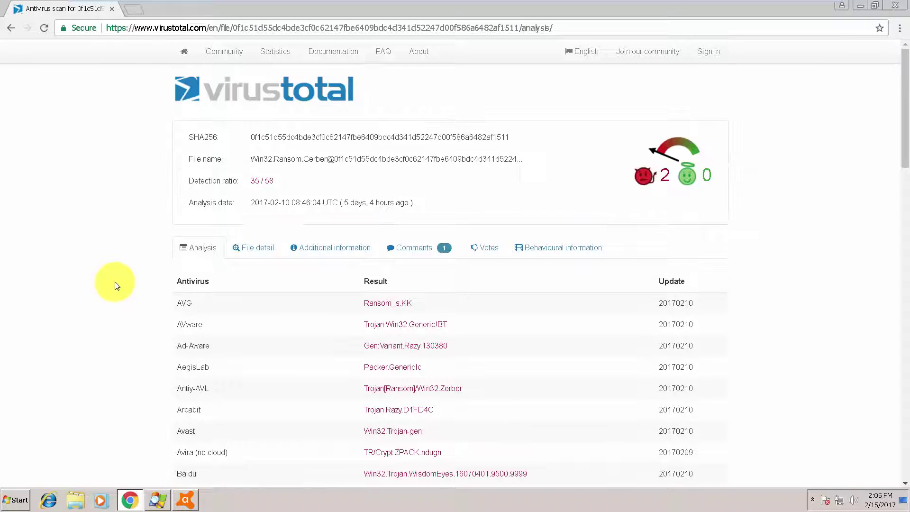
double_click(254, 179)
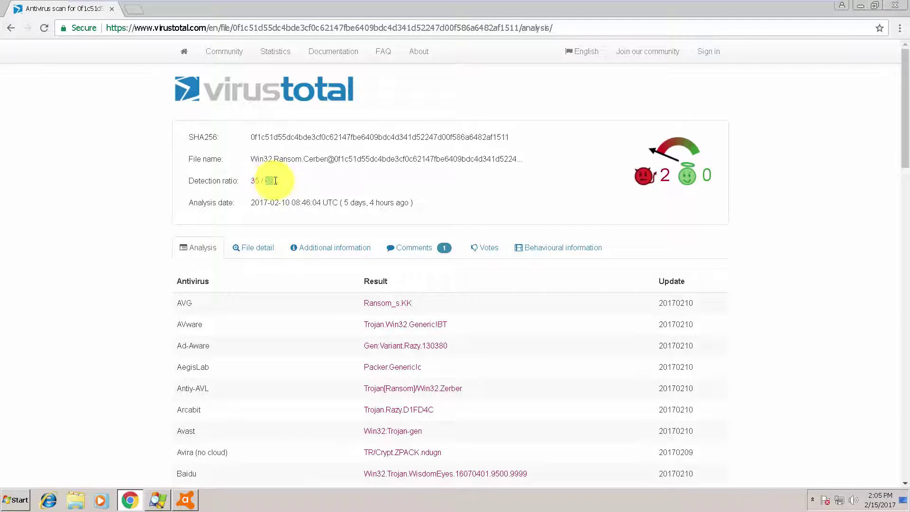
scroll(96, 338, down, 3)
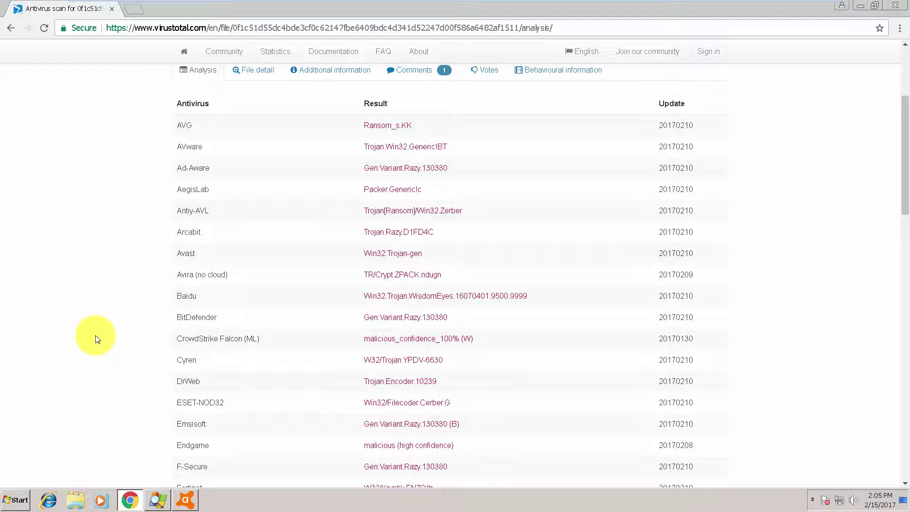
scroll(96, 339, down, 15)
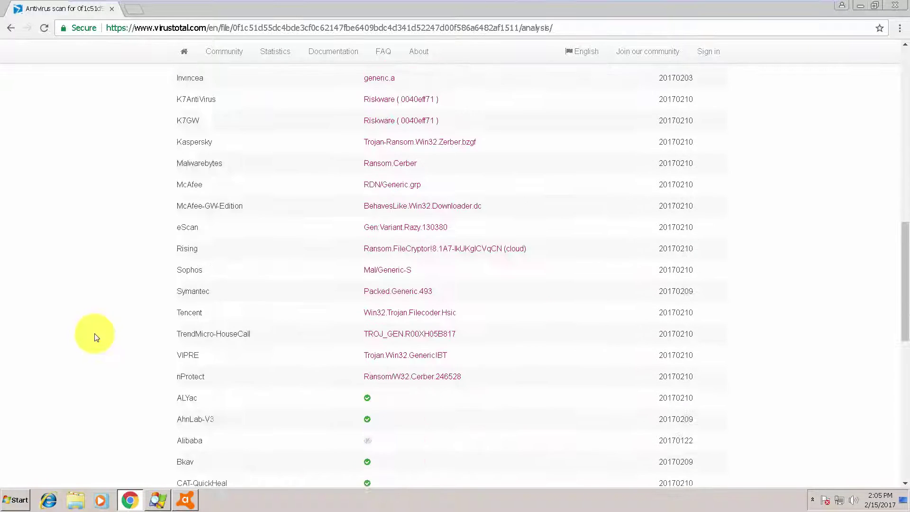
scroll(95, 337, up, 2)
scroll(136, 298, down, 1)
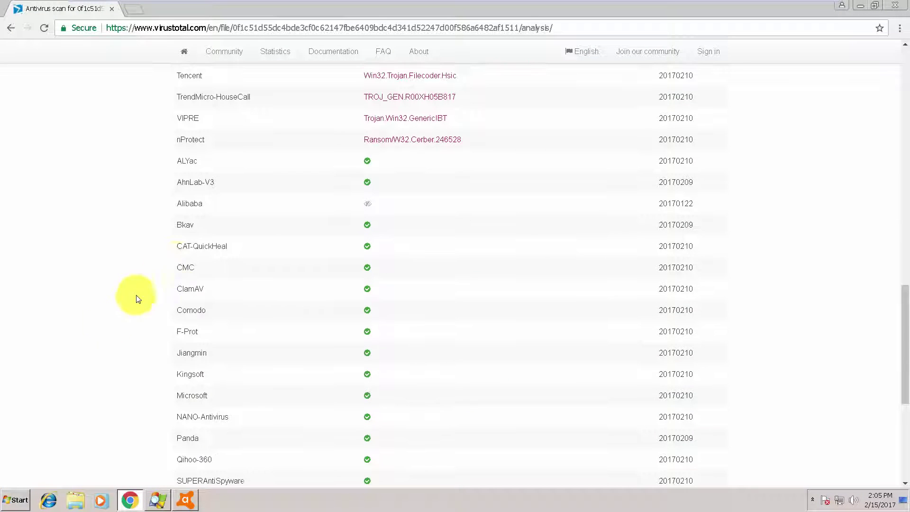
Point out engines that miss the Cerber sample, such as Panda and Microsoft
drag(193, 309, 209, 309)
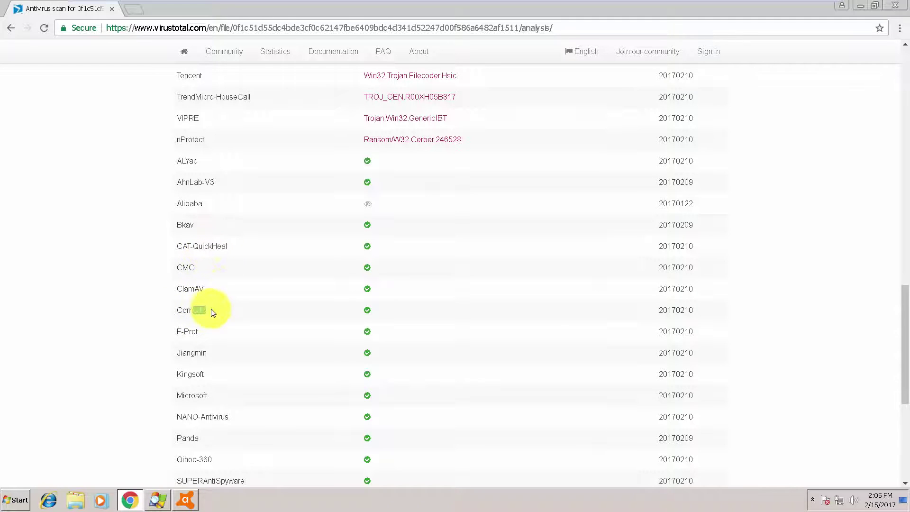
scroll(47, 377, down, 1)
drag(171, 379, 207, 377)
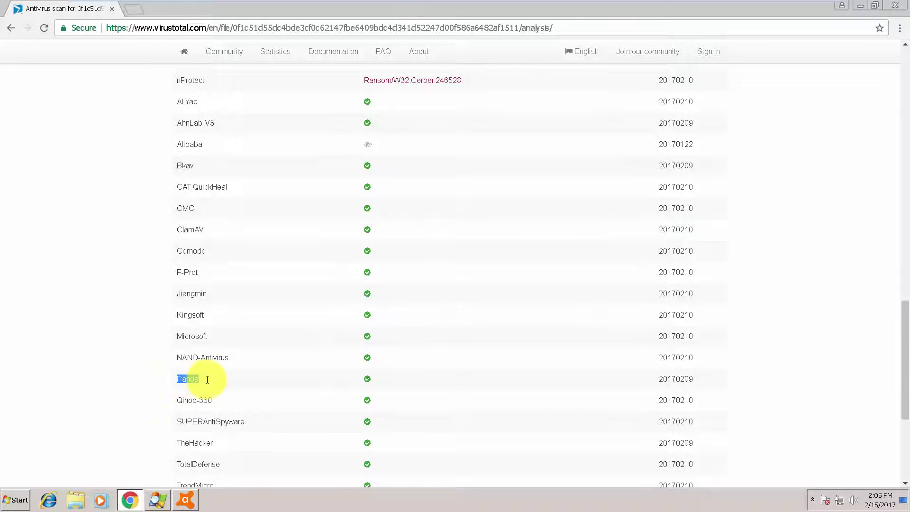
drag(190, 337, 205, 314)
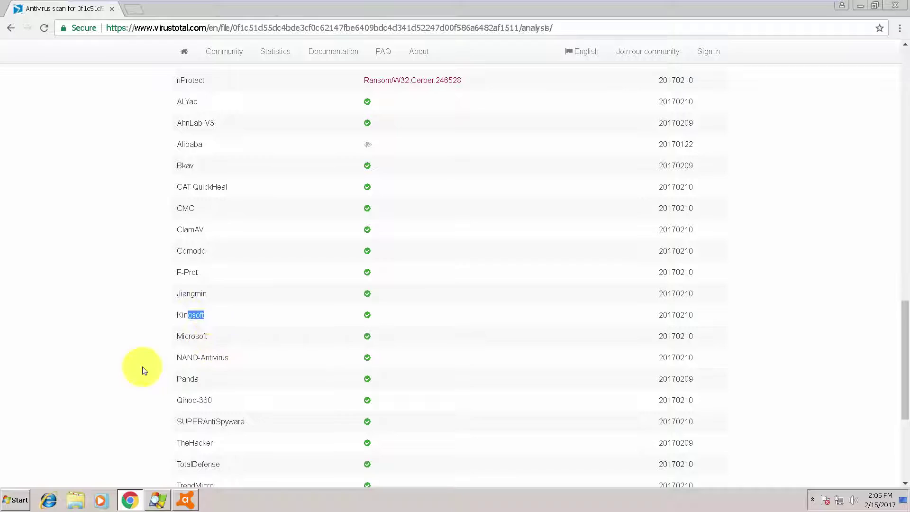
drag(203, 421, 244, 421)
scroll(102, 403, down, 3)
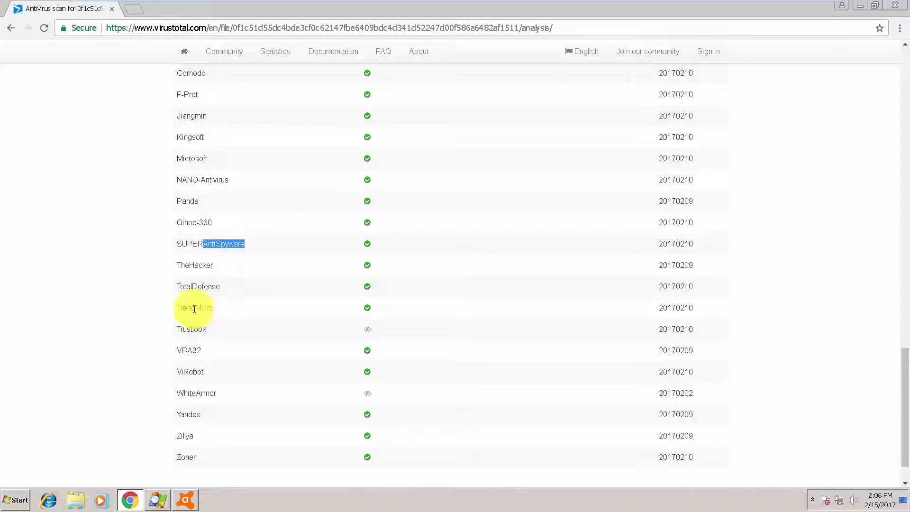
drag(192, 309, 215, 308)
scroll(9, 352, up, 1)
scroll(9, 352, up, 10)
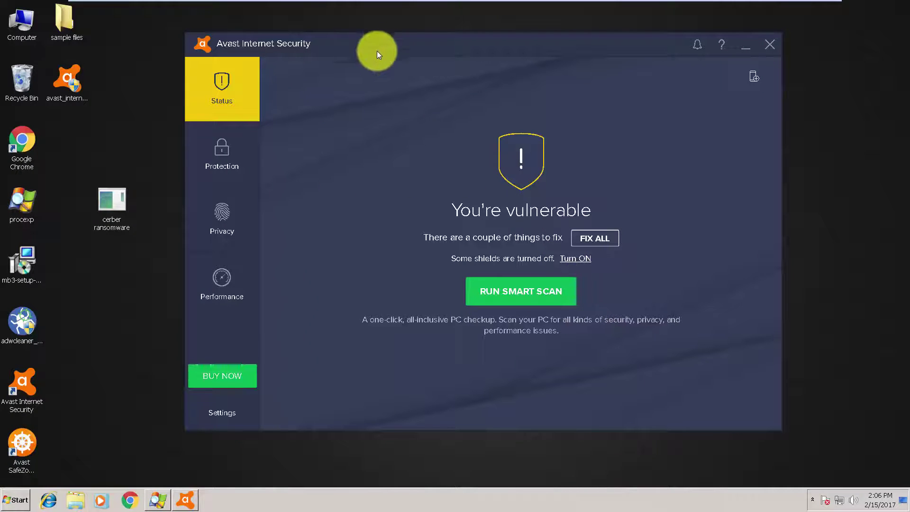
Open Process Explorer, close Avast, and run the cerber ransomware sample as administrator
click(158, 500)
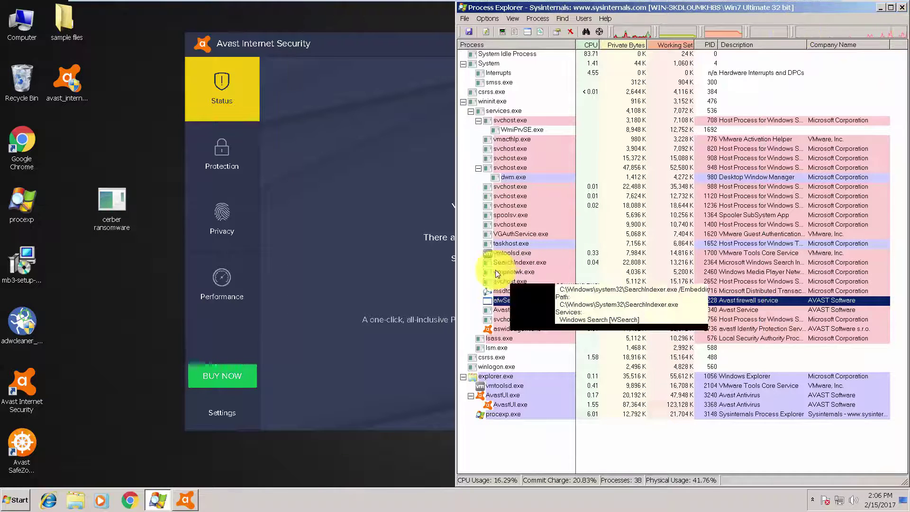
click(369, 45)
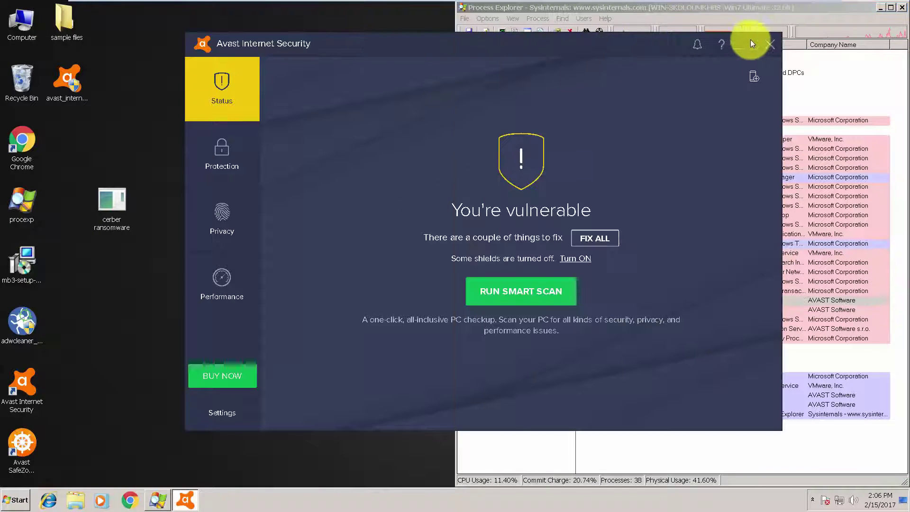
click(769, 44)
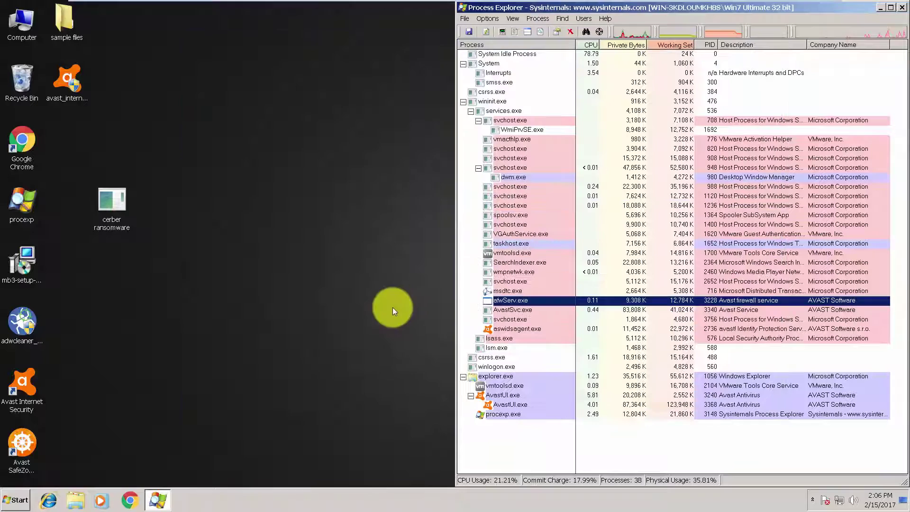
right_click(109, 198)
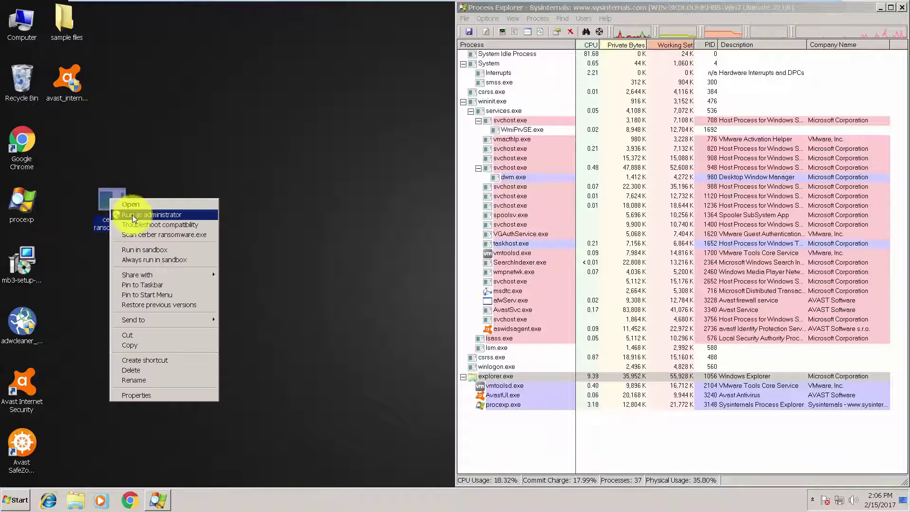
click(129, 205)
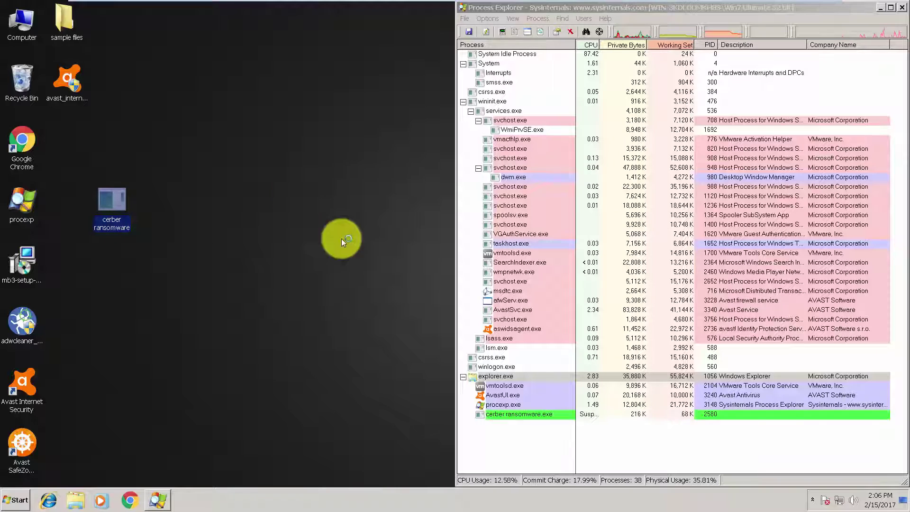
click(521, 414)
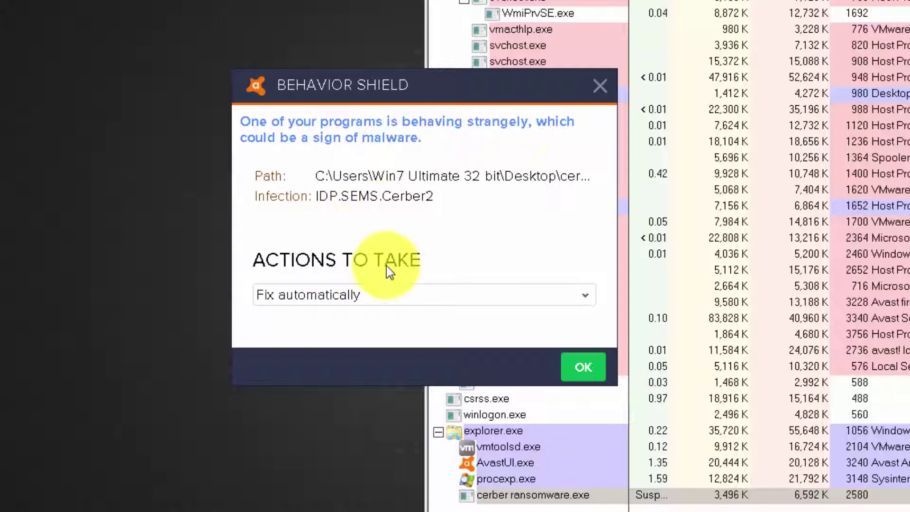
Keep Fix automatically for the IDP.SEMS.Cerber2 detection and confirm it with OK
click(524, 296)
click(327, 315)
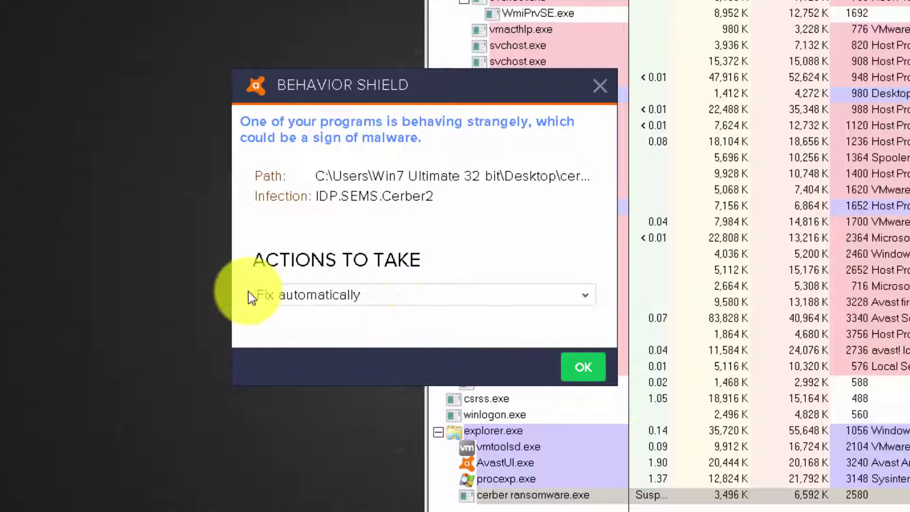
click(593, 369)
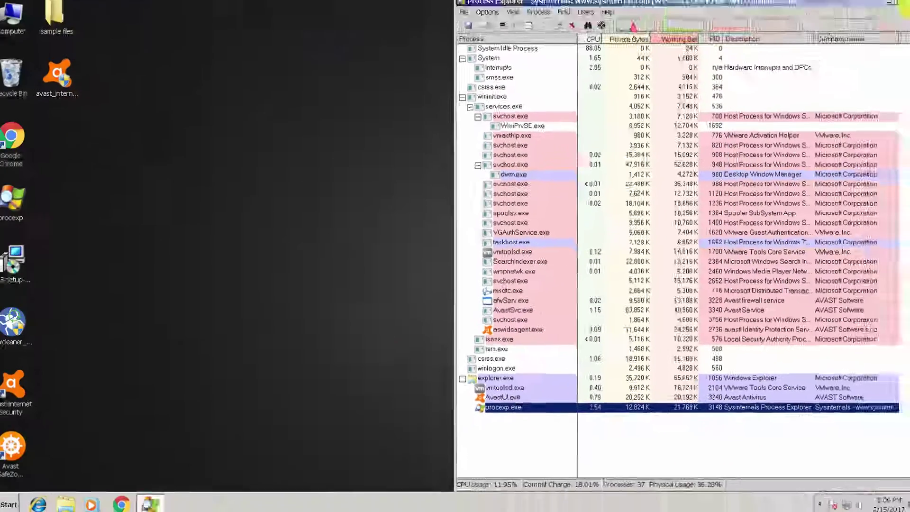
Close Process Explorer and use msconfig to confirm startup lists only VMware Tools and Avast
key(alt+F4)
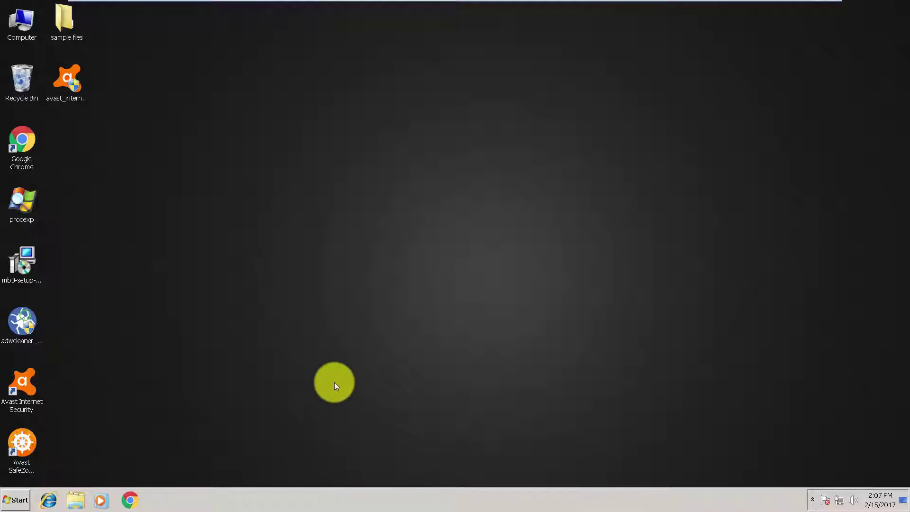
click(15, 500)
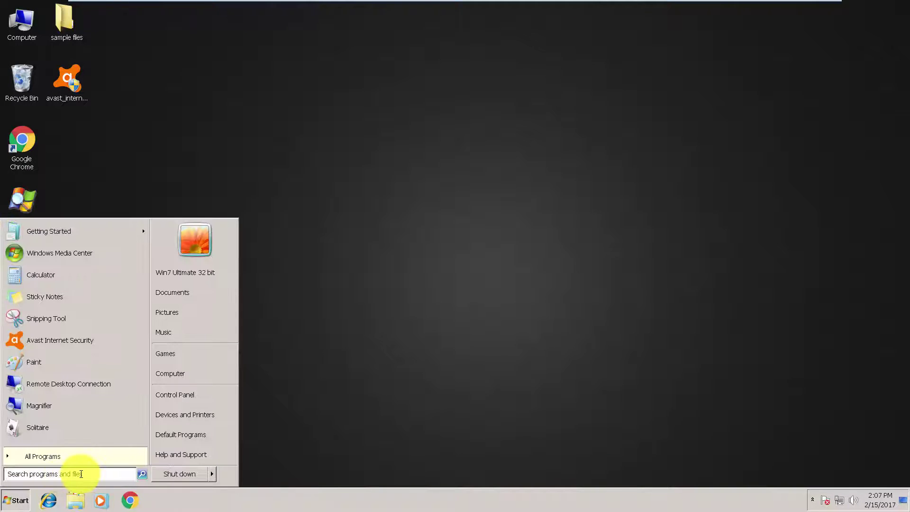
text(m)
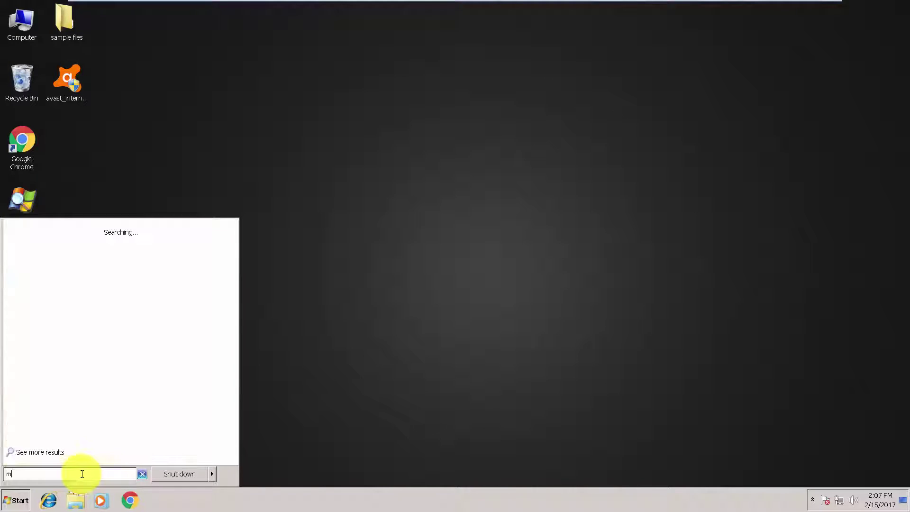
text(sconfig)
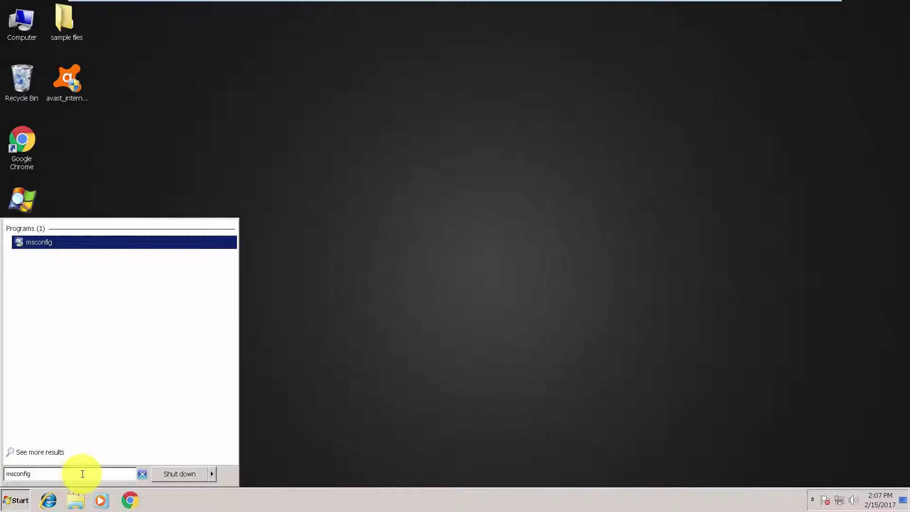
key(Return)
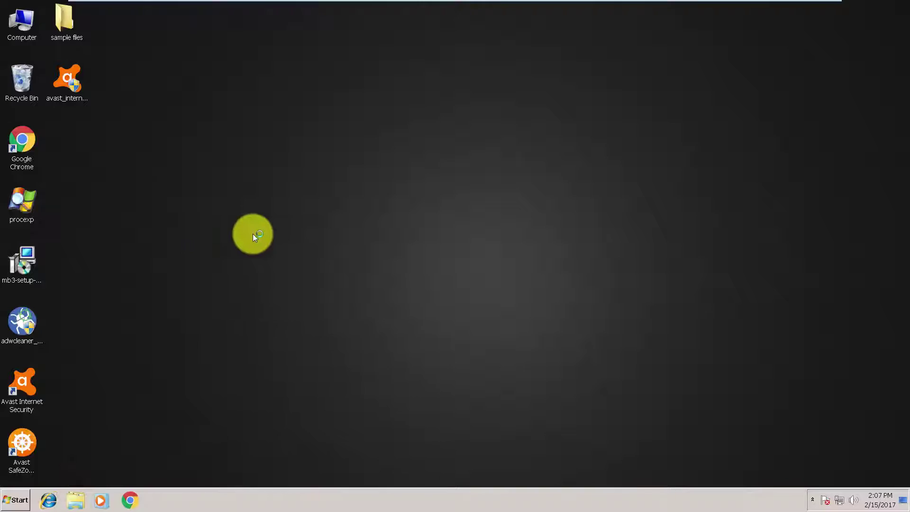
click(390, 158)
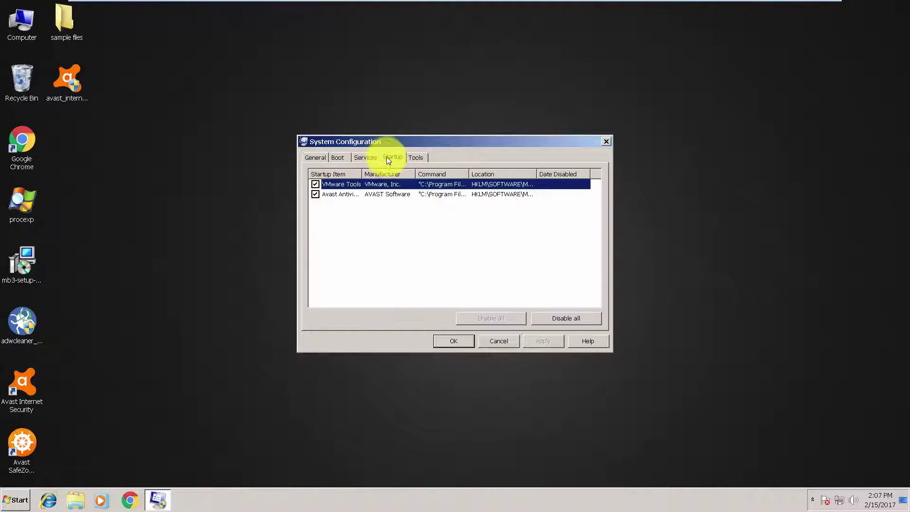
click(495, 341)
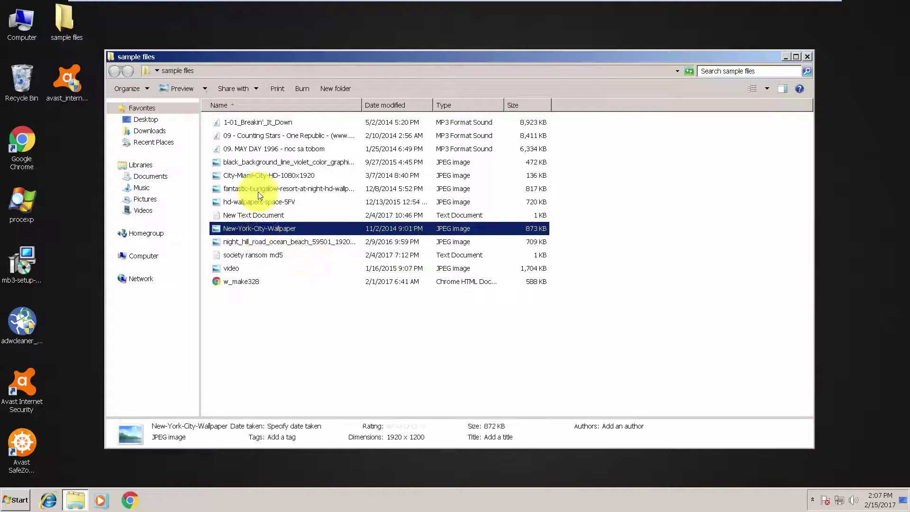
Open City-Miami-City-HD-1080x1920 in Photo Viewer, then close it and the sample files folder
click(258, 176)
double_click(258, 175)
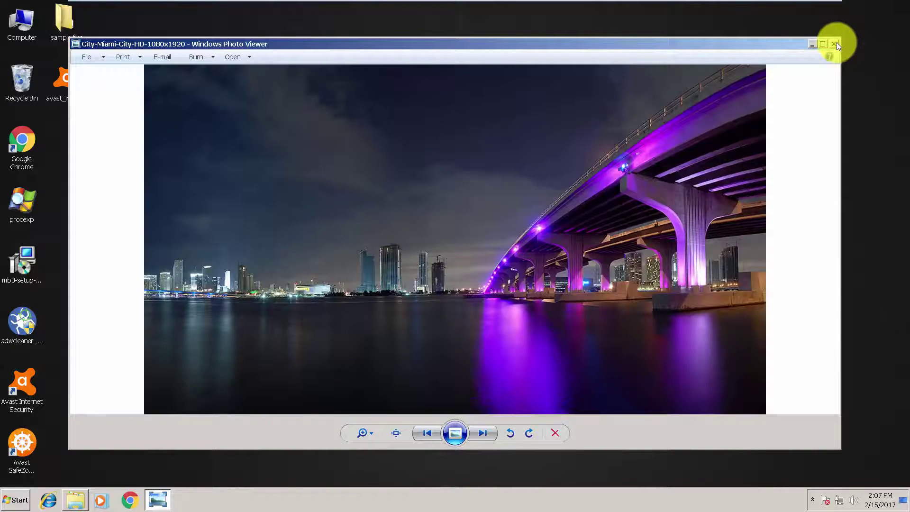
click(836, 45)
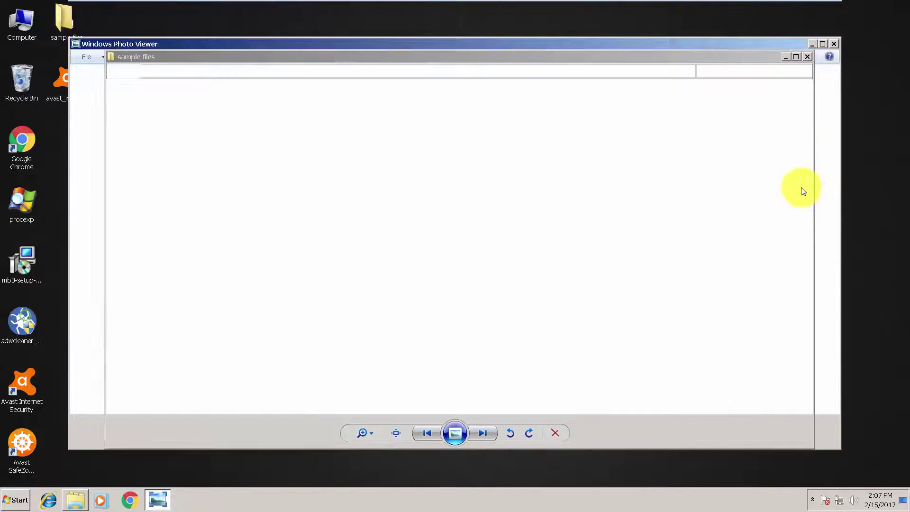
click(809, 56)
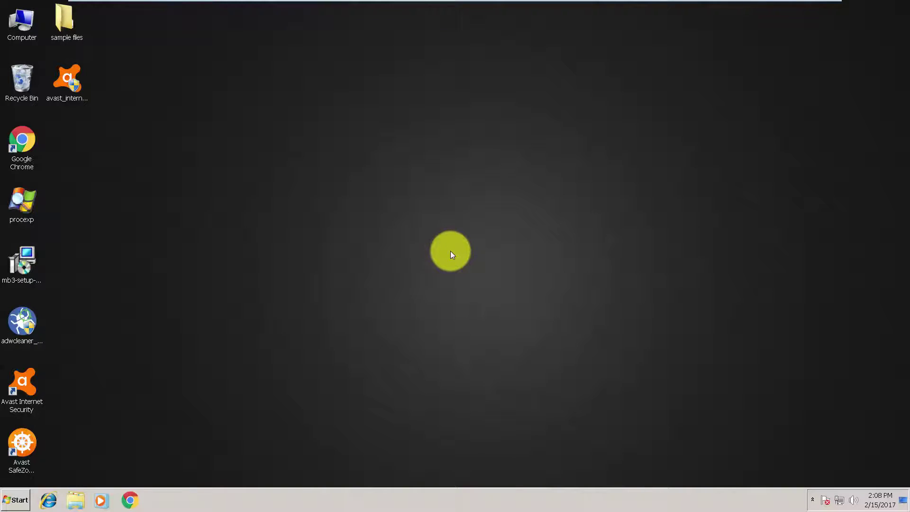